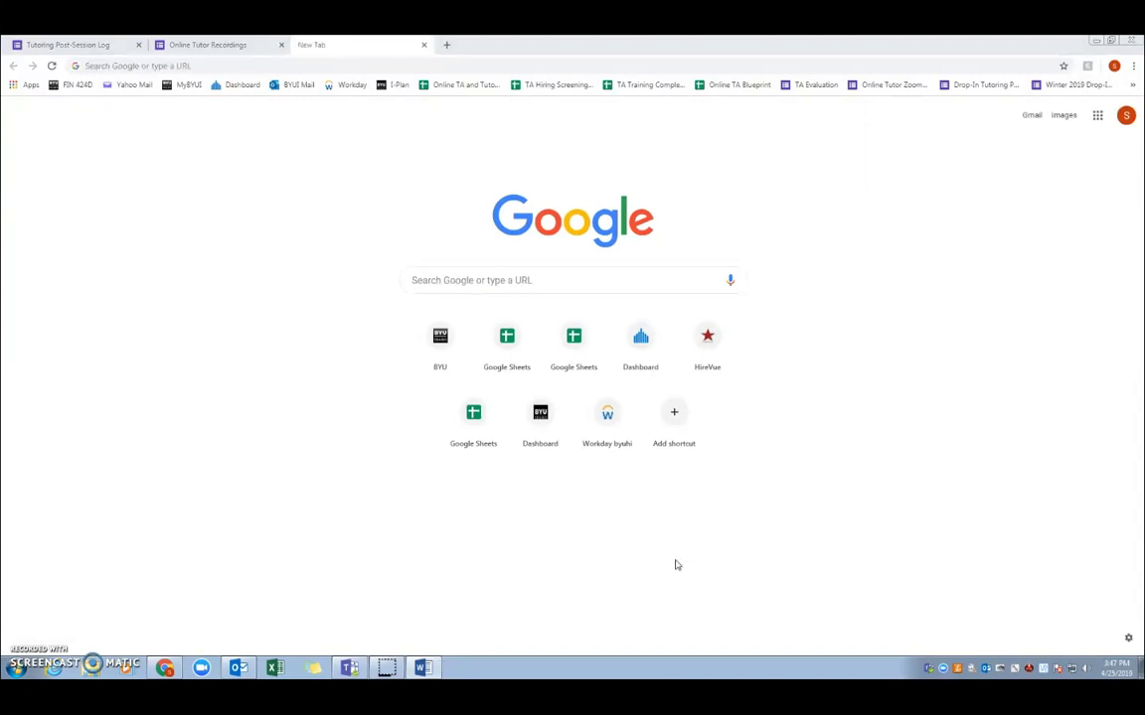
Open Zoom and start a new meeting with video and the personal meeting ID options enabled.
click(691, 563)
click(438, 573)
click(201, 669)
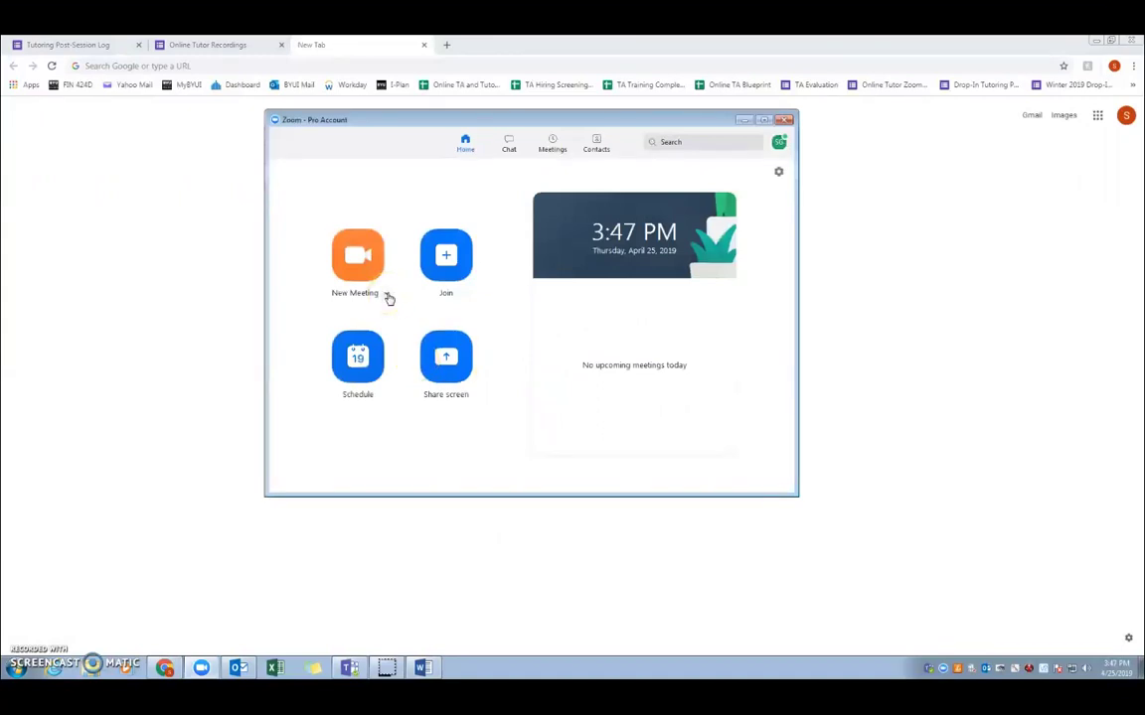
click(388, 295)
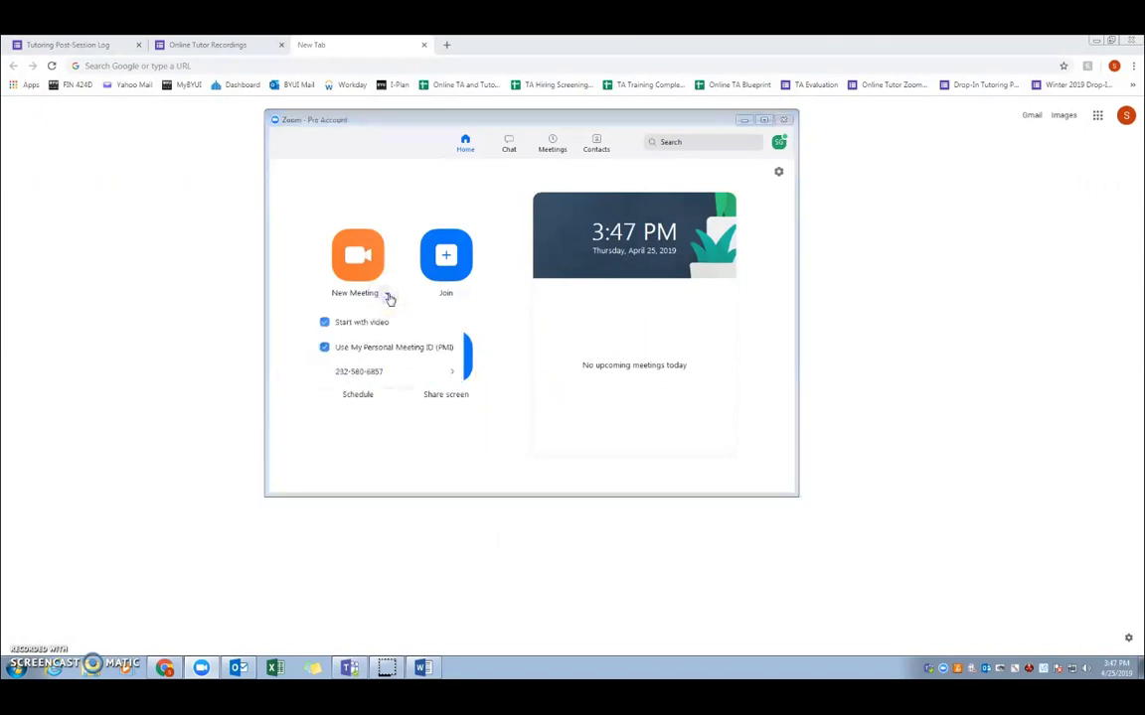
drag(389, 299, 325, 351)
click(325, 348)
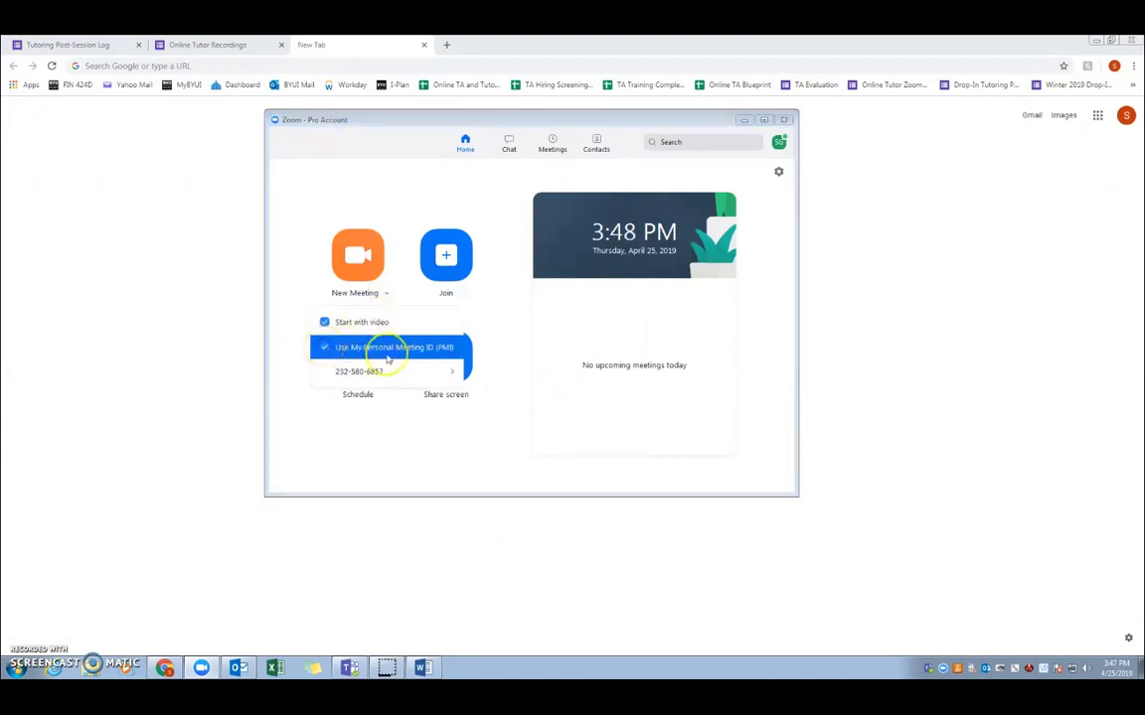
click(353, 260)
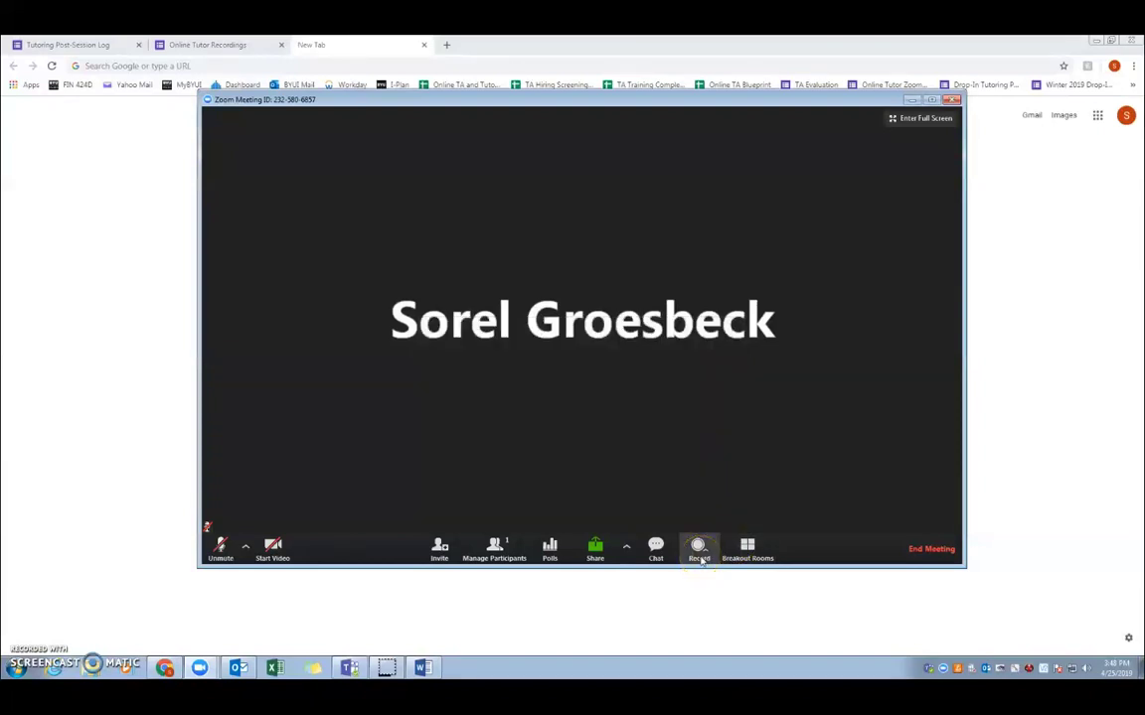
Record the meeting to the cloud, and stop the cloud recording.
click(707, 555)
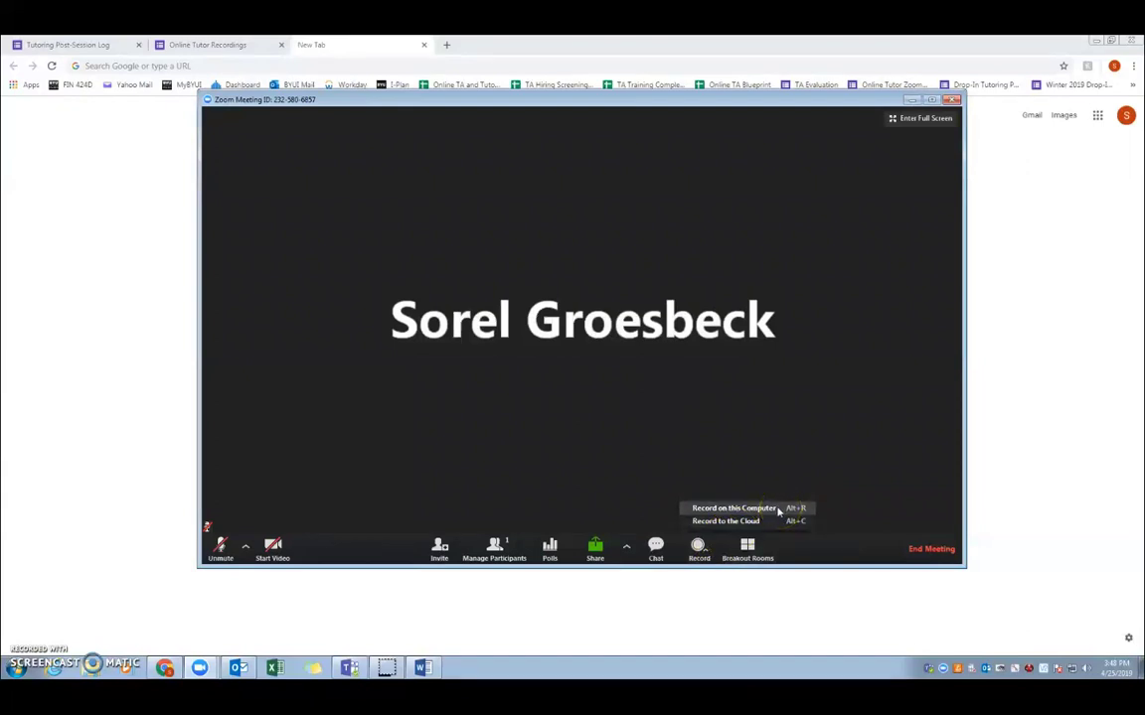
click(778, 522)
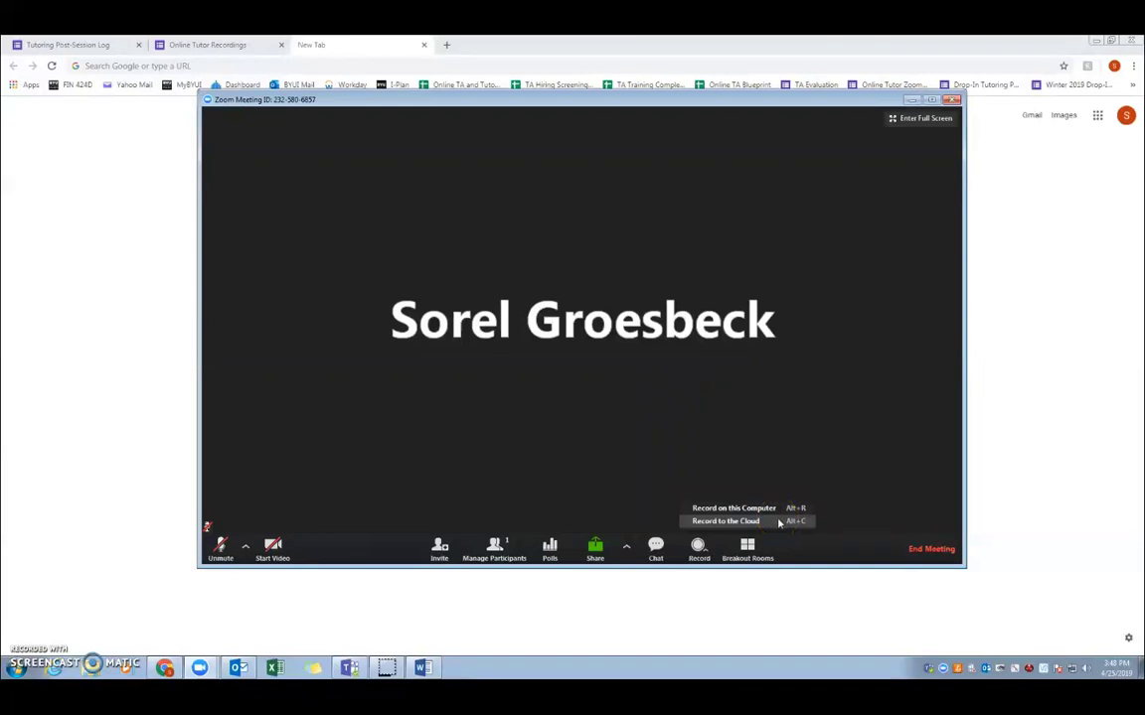
click(621, 387)
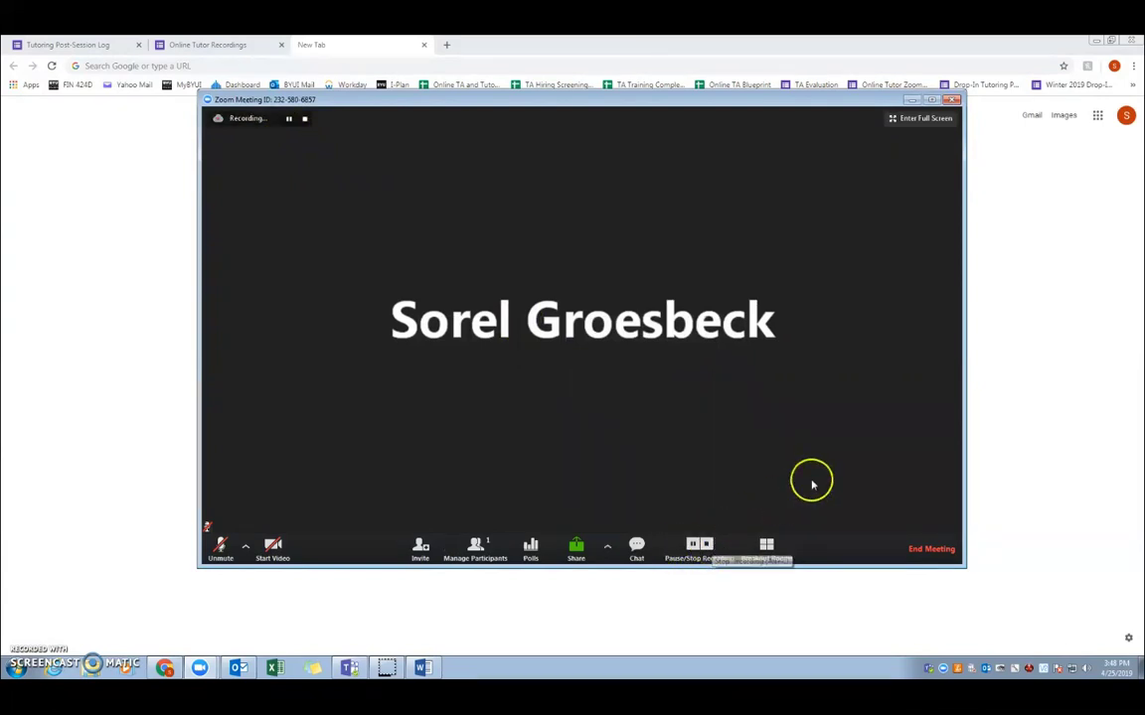
click(706, 543)
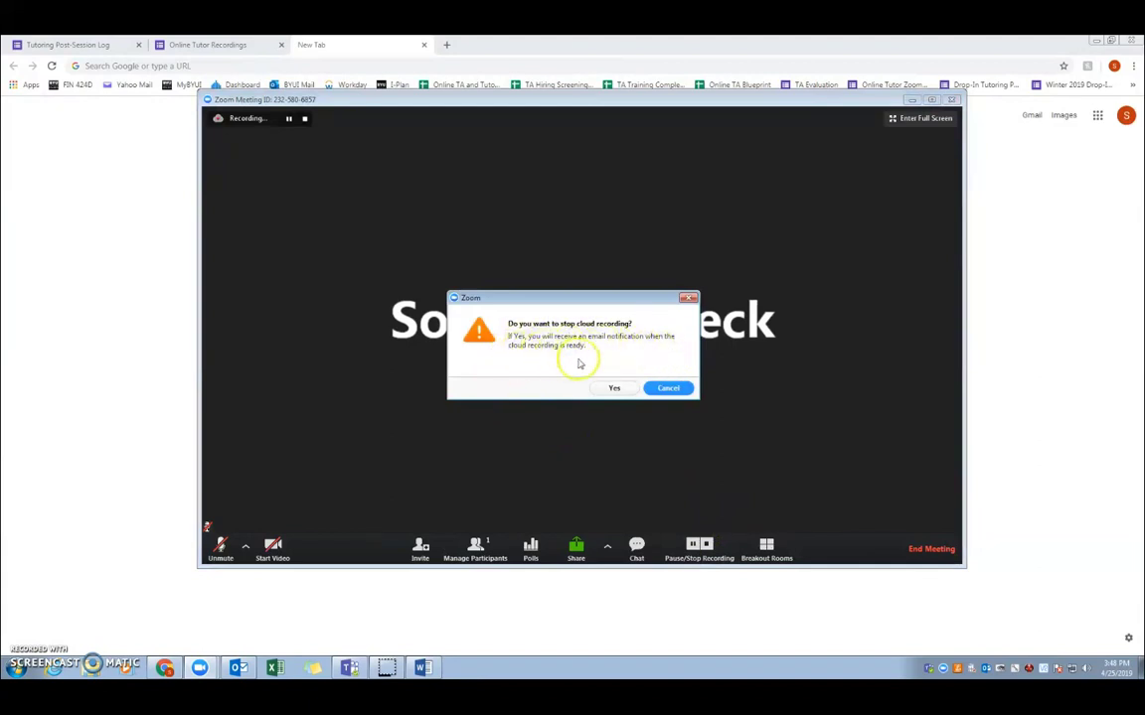
click(615, 388)
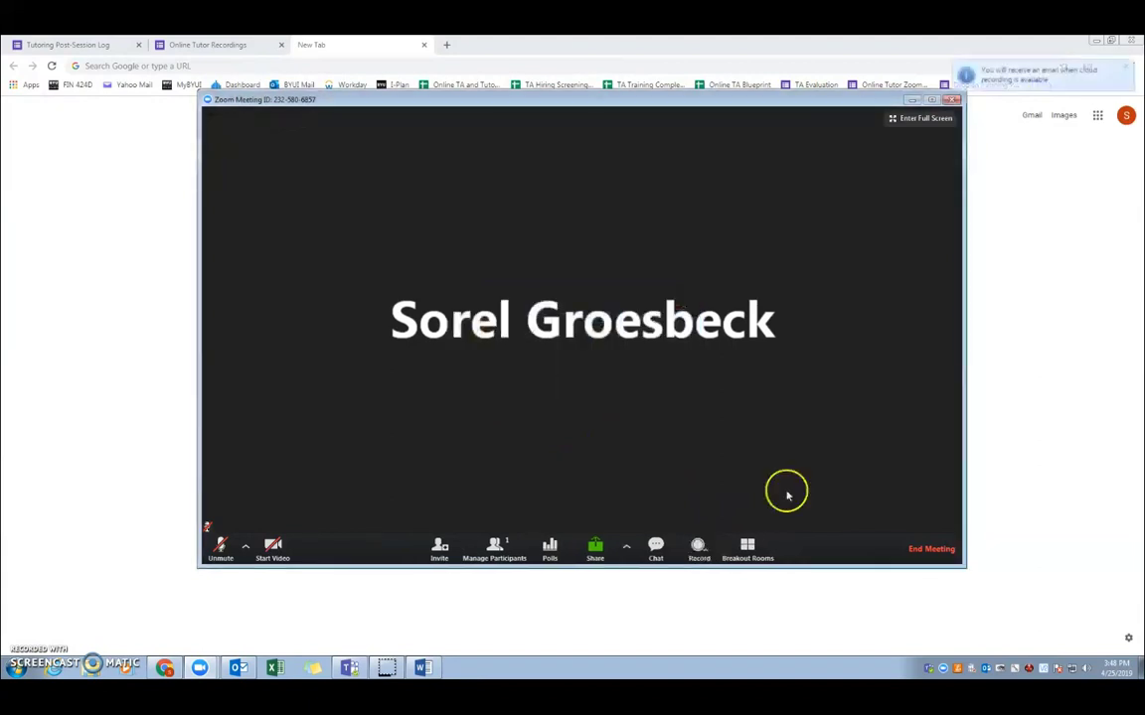
End the meeting for all participants and close the Zoom window.
click(919, 551)
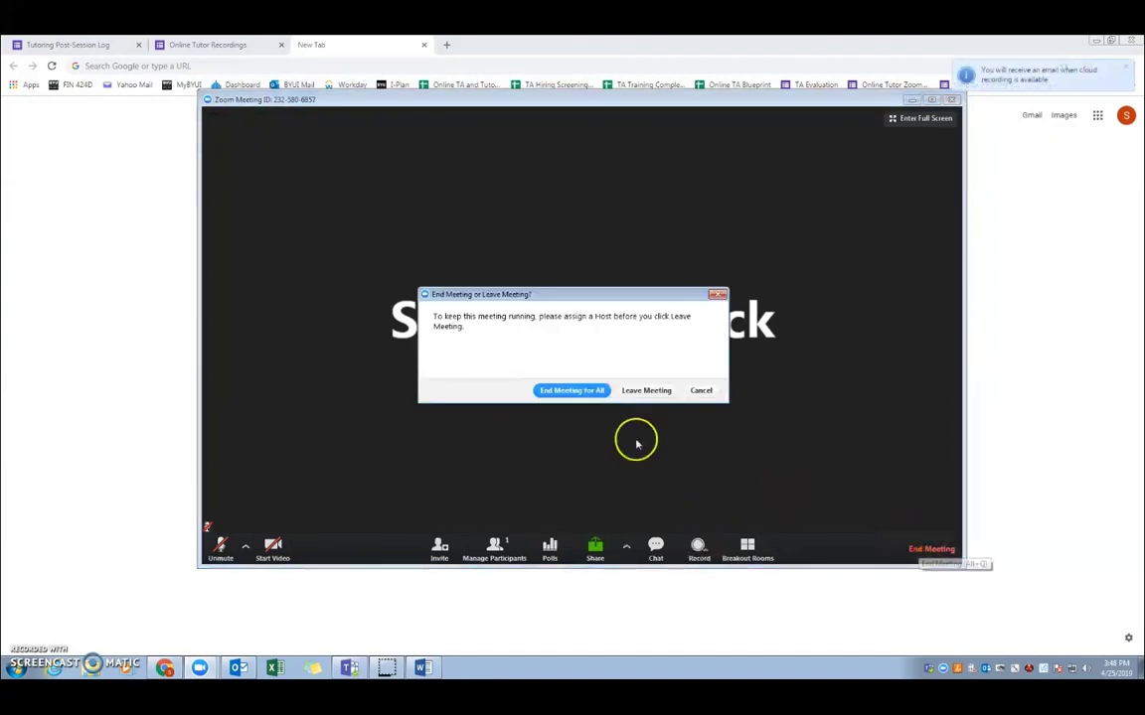
click(574, 390)
click(693, 418)
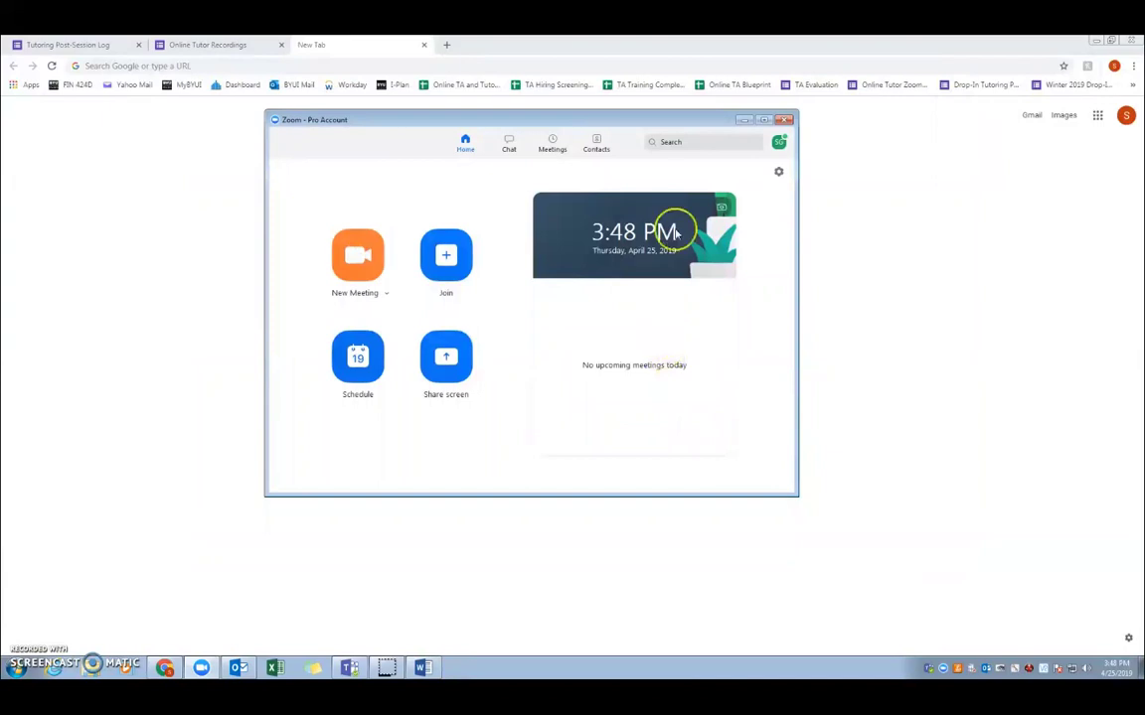
click(785, 119)
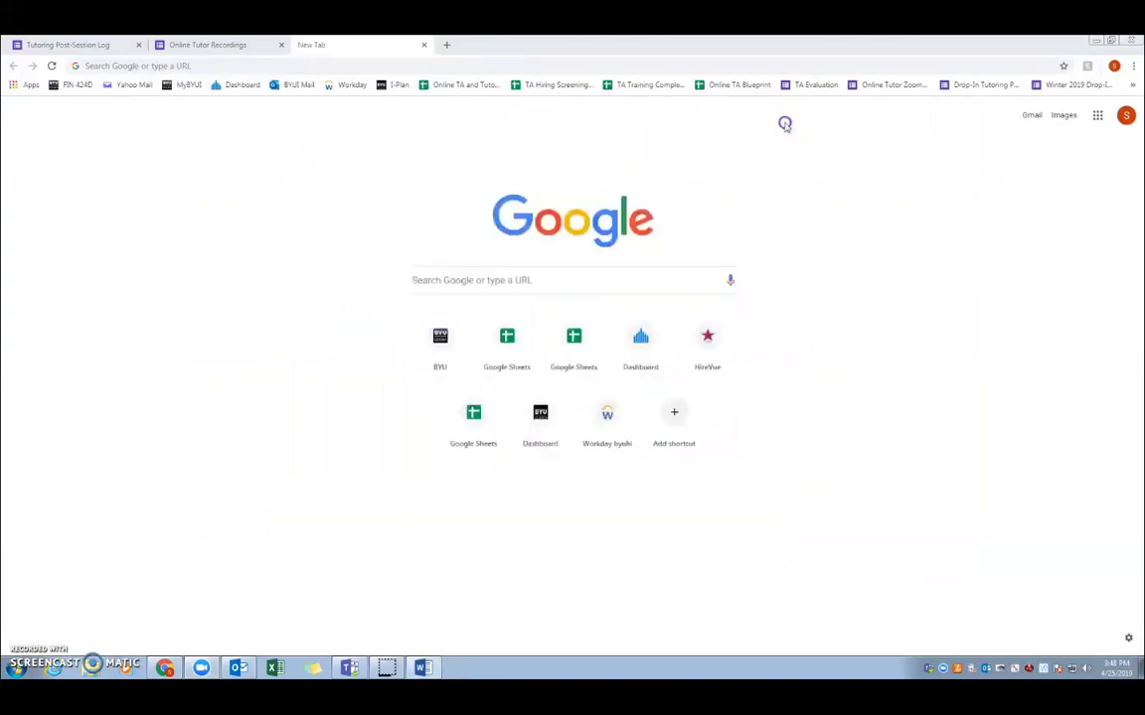
Review the questions in the Tutoring Post-Session Log form from the tutor's name to the optional comments.
click(100, 45)
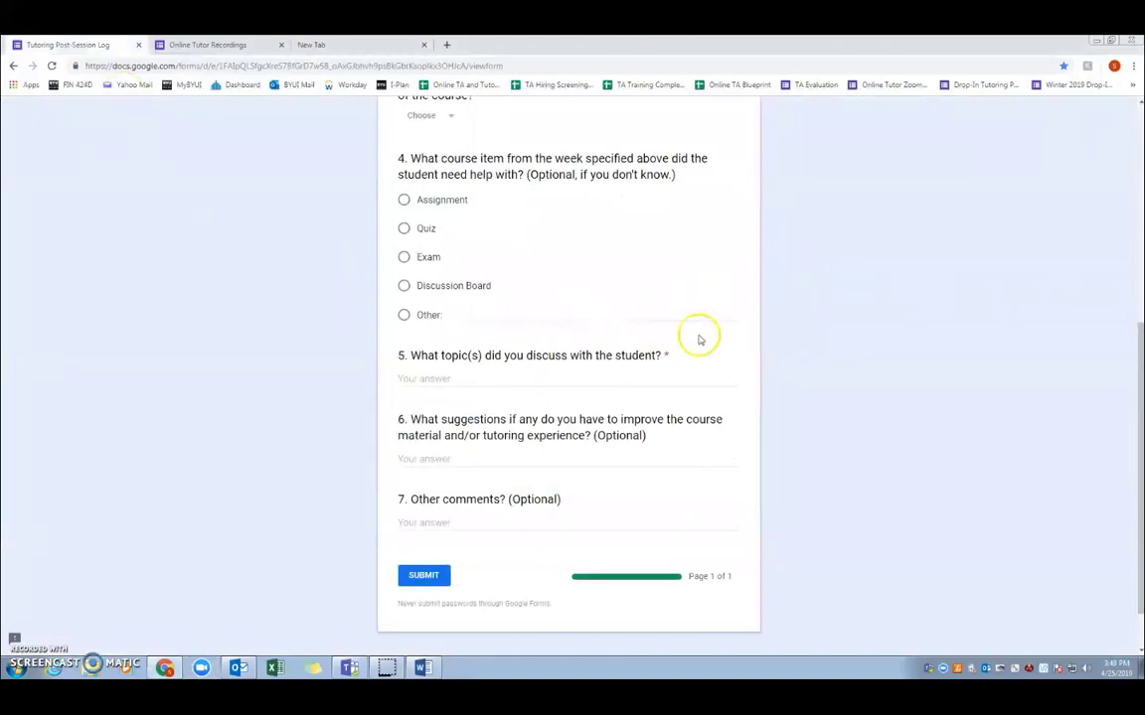
scroll(753, 325, up, 5)
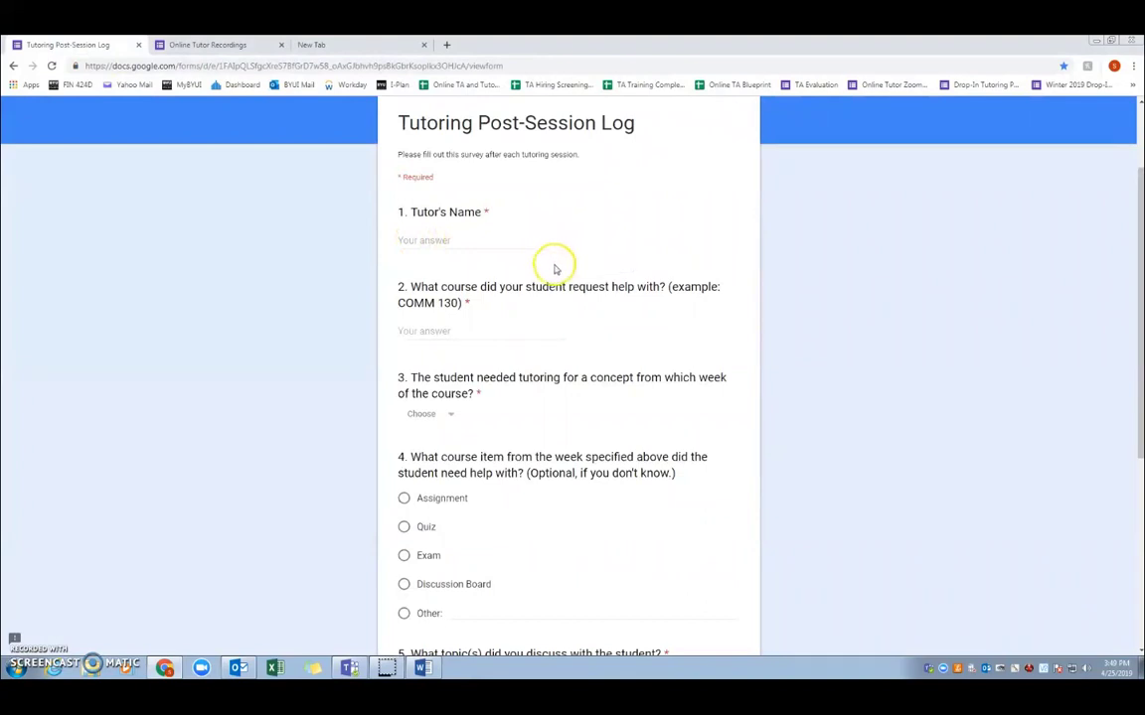
scroll(531, 256, down, 1)
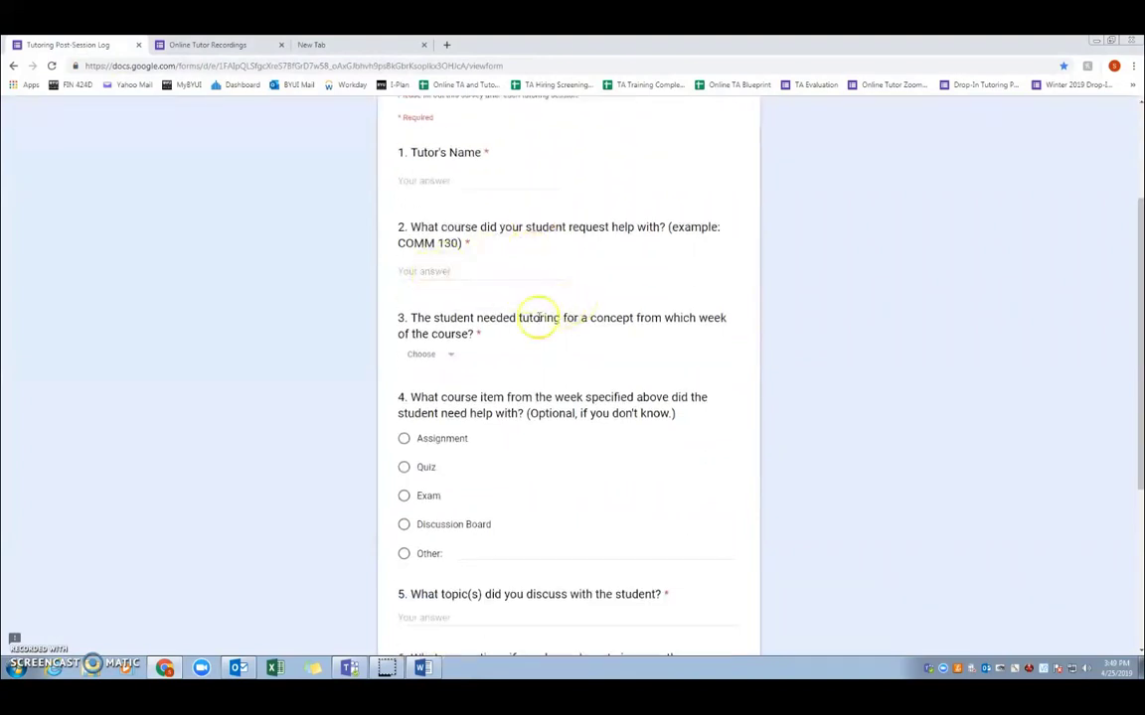
scroll(517, 327, down, 1)
scroll(475, 339, down, 2)
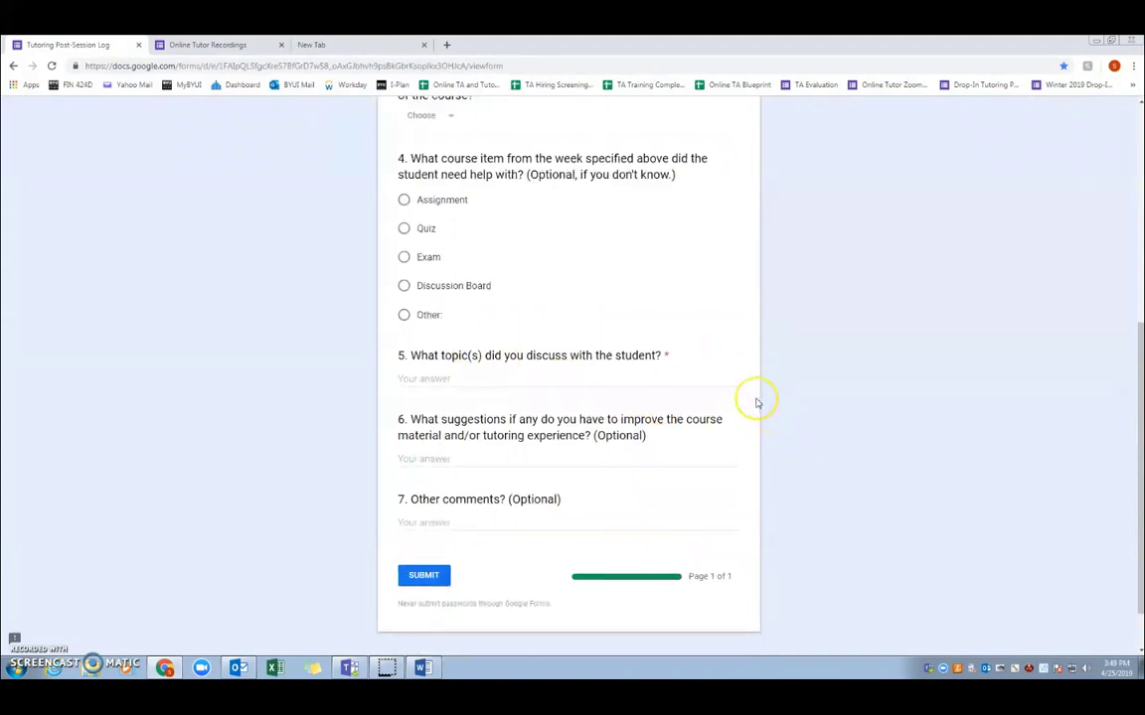
scroll(755, 403, up, 5)
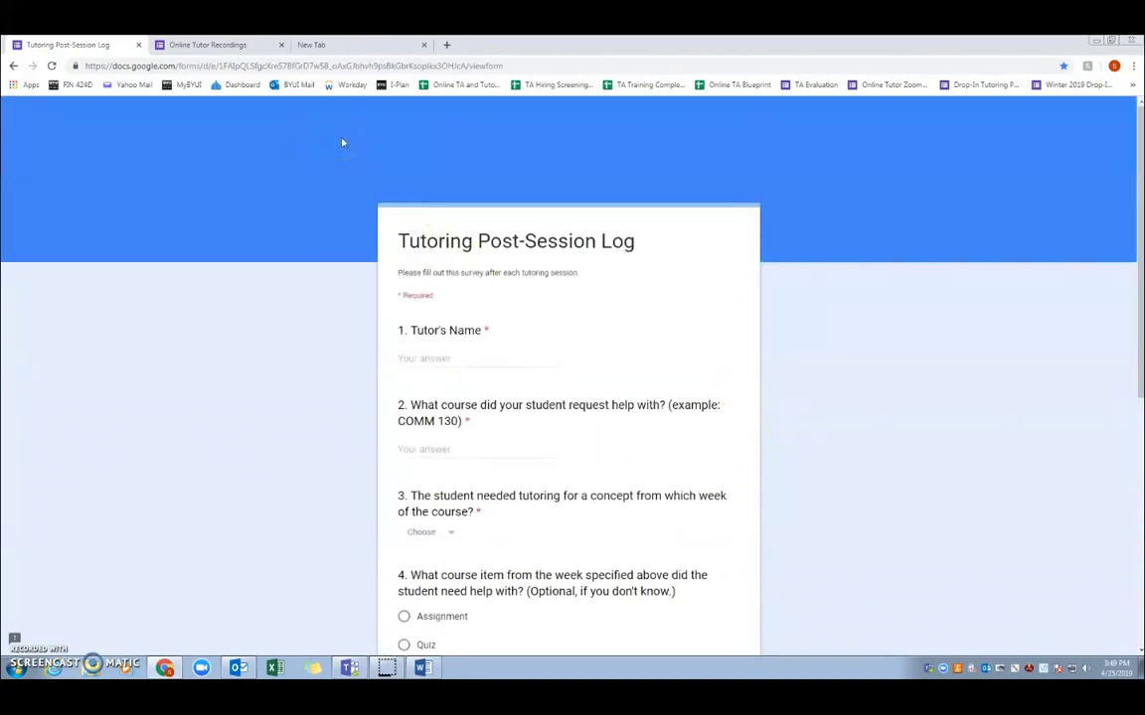
Go to byui.zoom.us in the empty browser tab and open the My Zoom Account page.
click(310, 45)
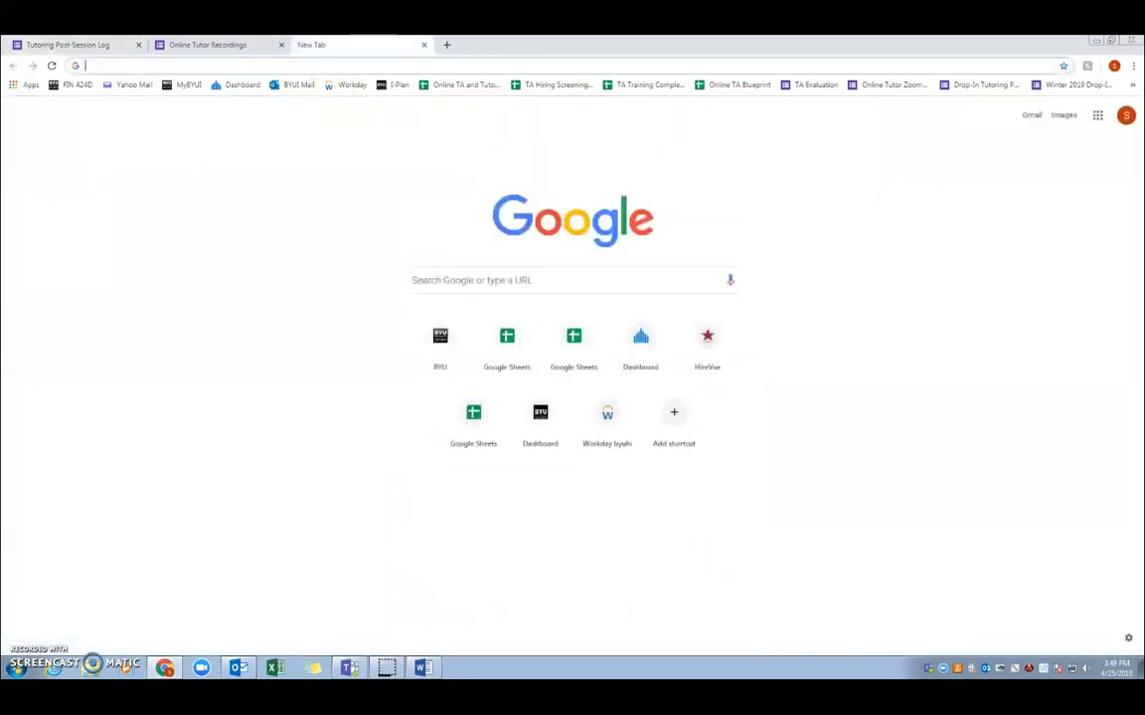
click(281, 65)
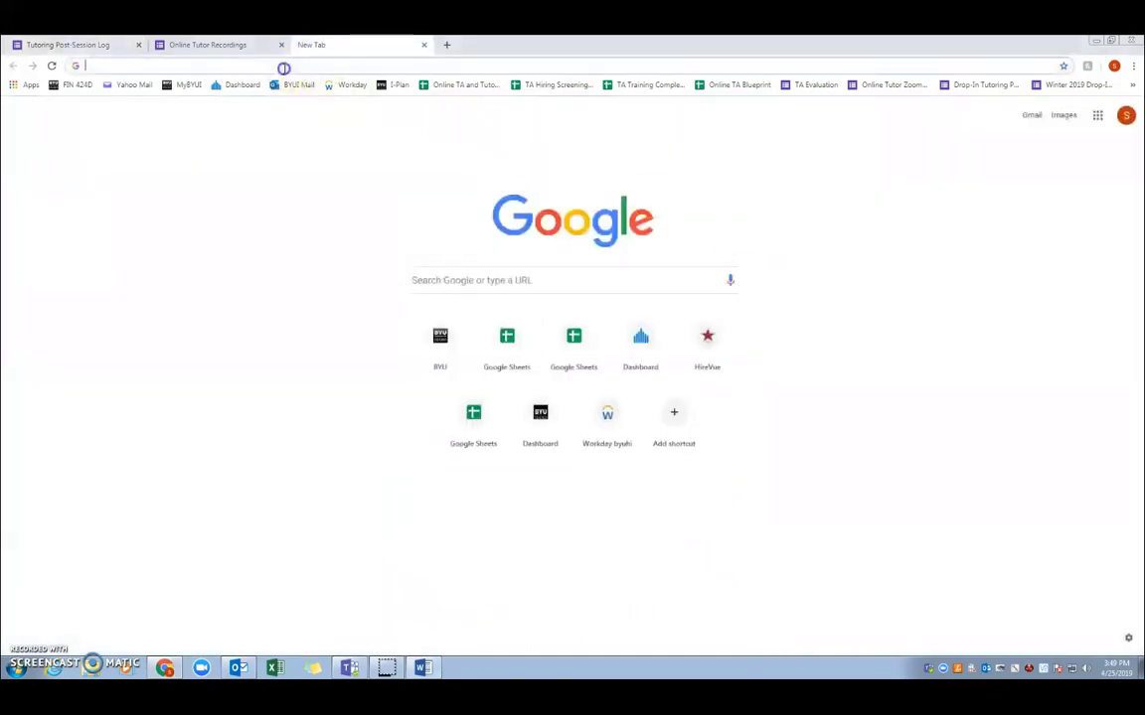
text(zoom)
key(BackSpace)
key(BackSpace)
key(BackSpace)
key(BackSpace)
key(BackSpace)
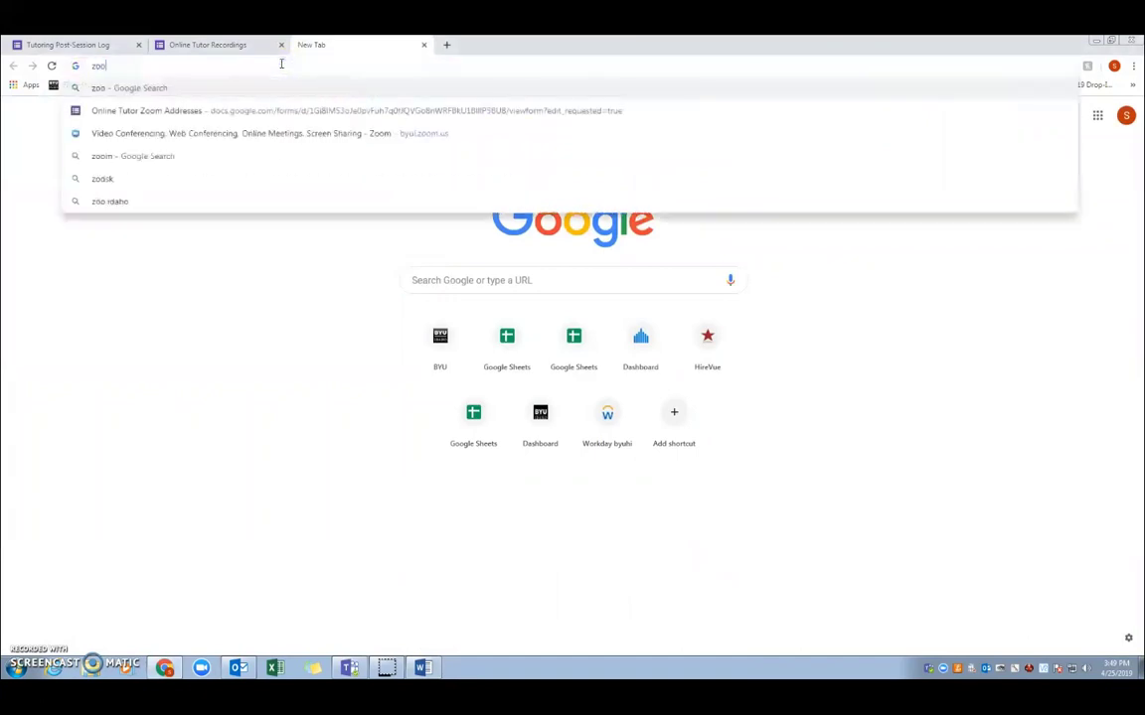
text(byui.ed)
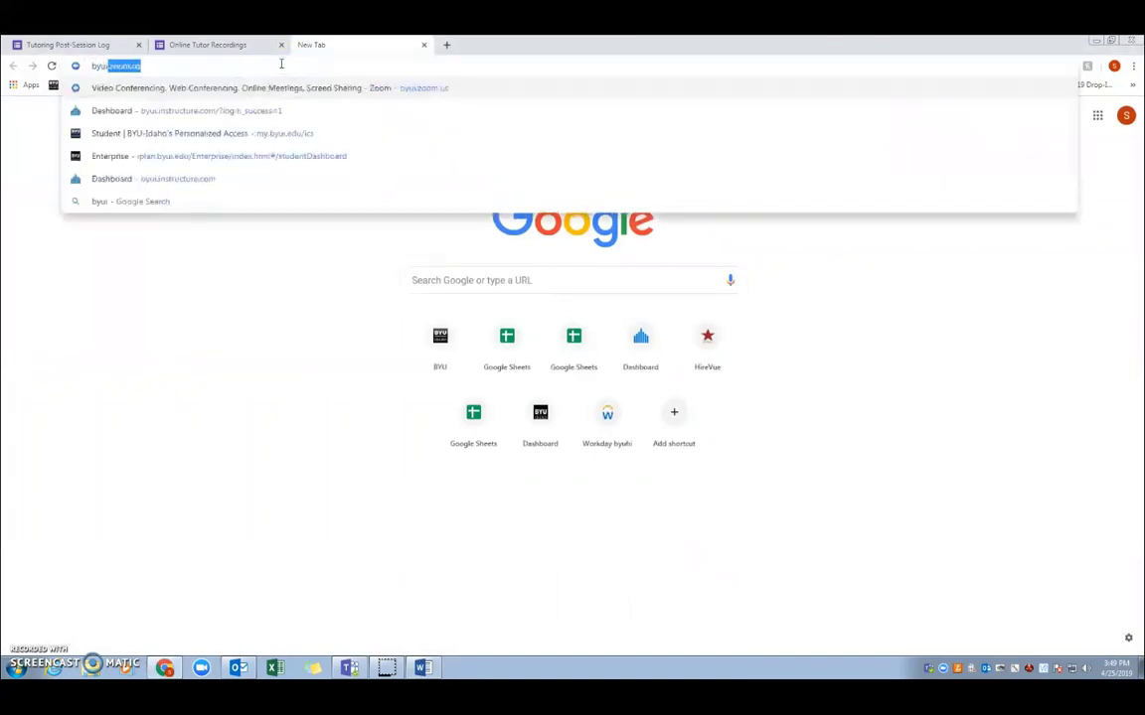
key(BackSpace)
key(BackSpace)
text(zoo)
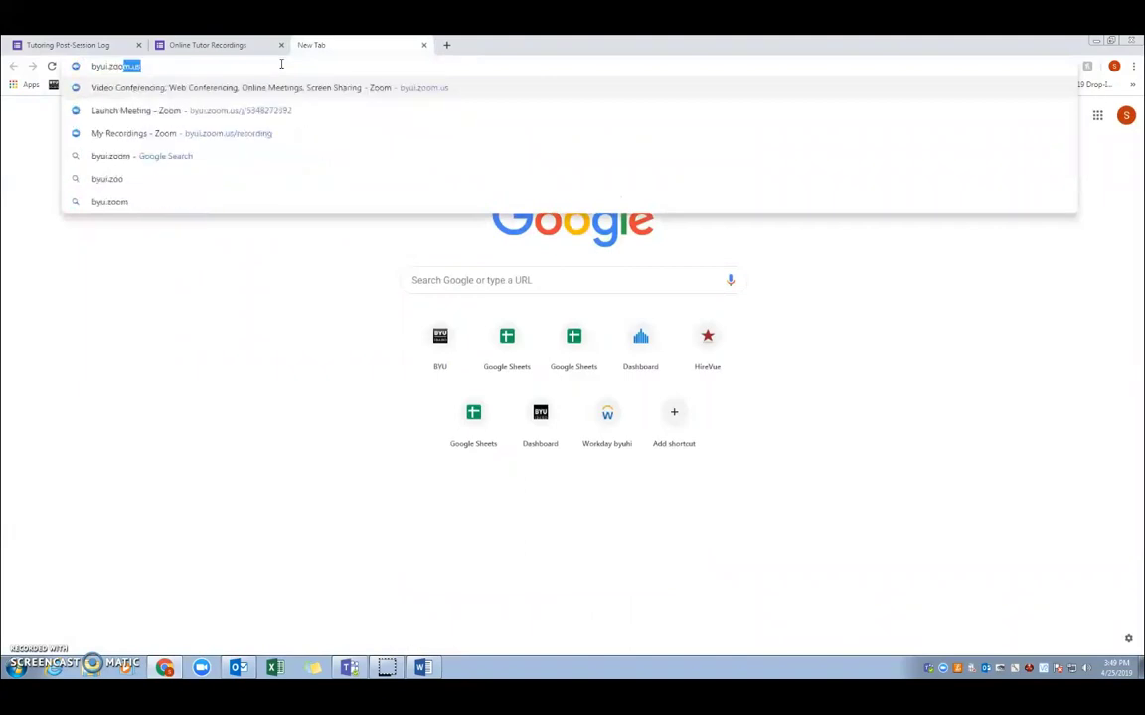
text(m.us)
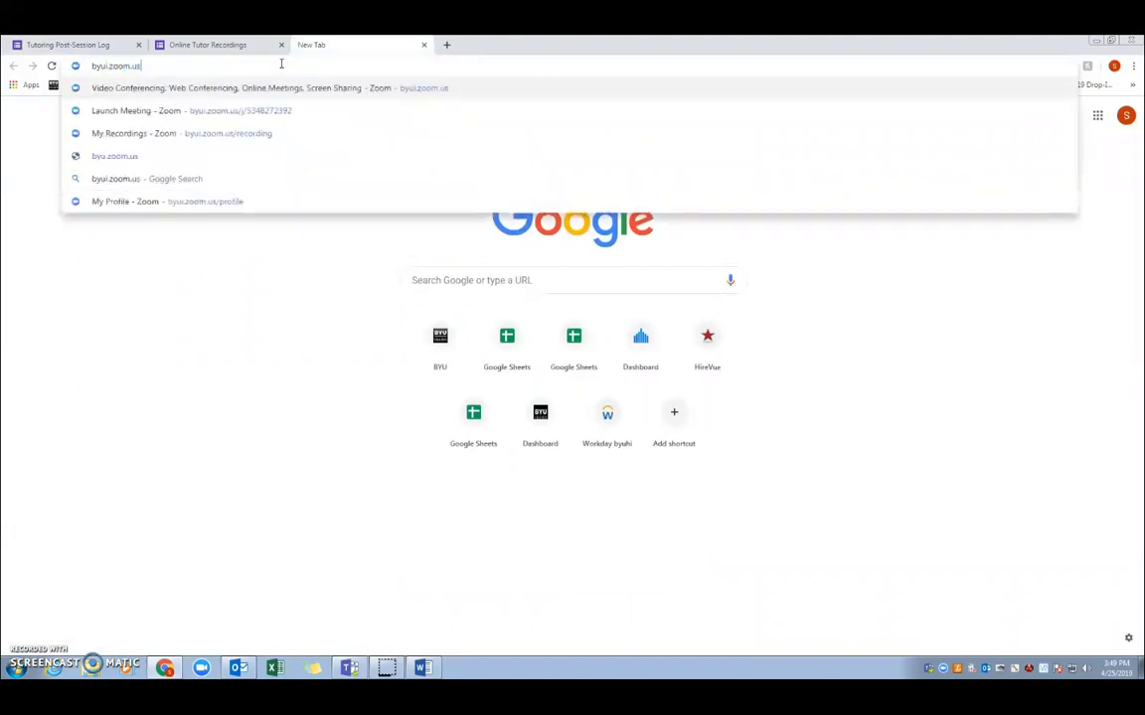
key(Return)
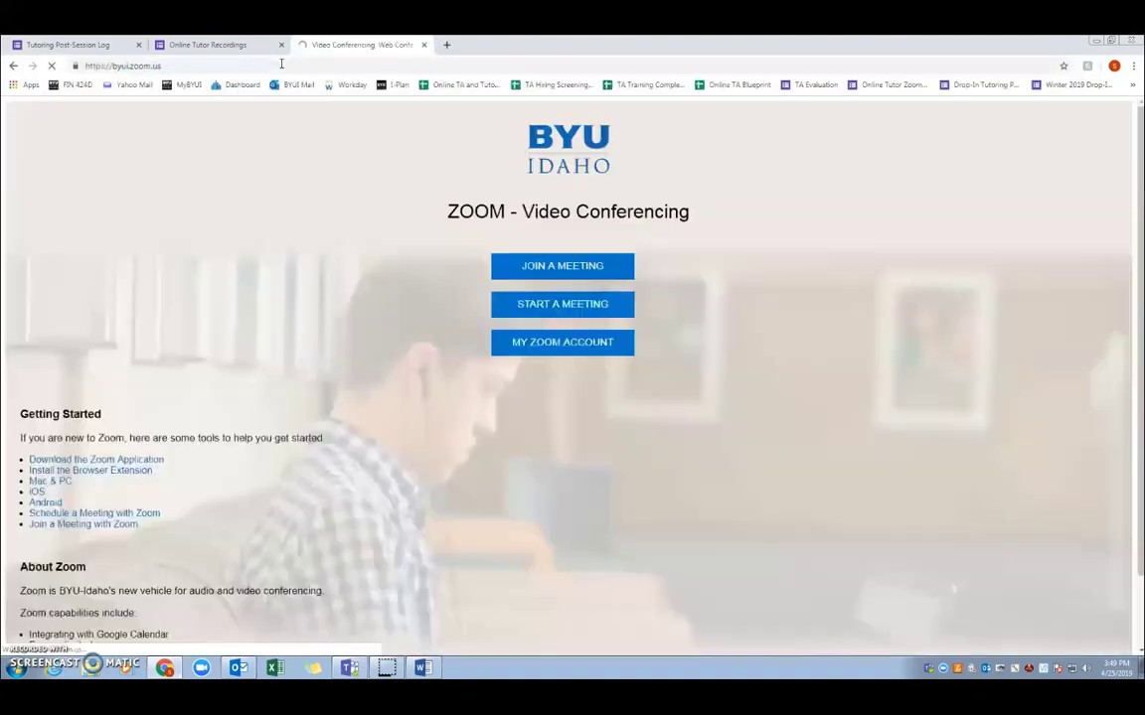
click(592, 345)
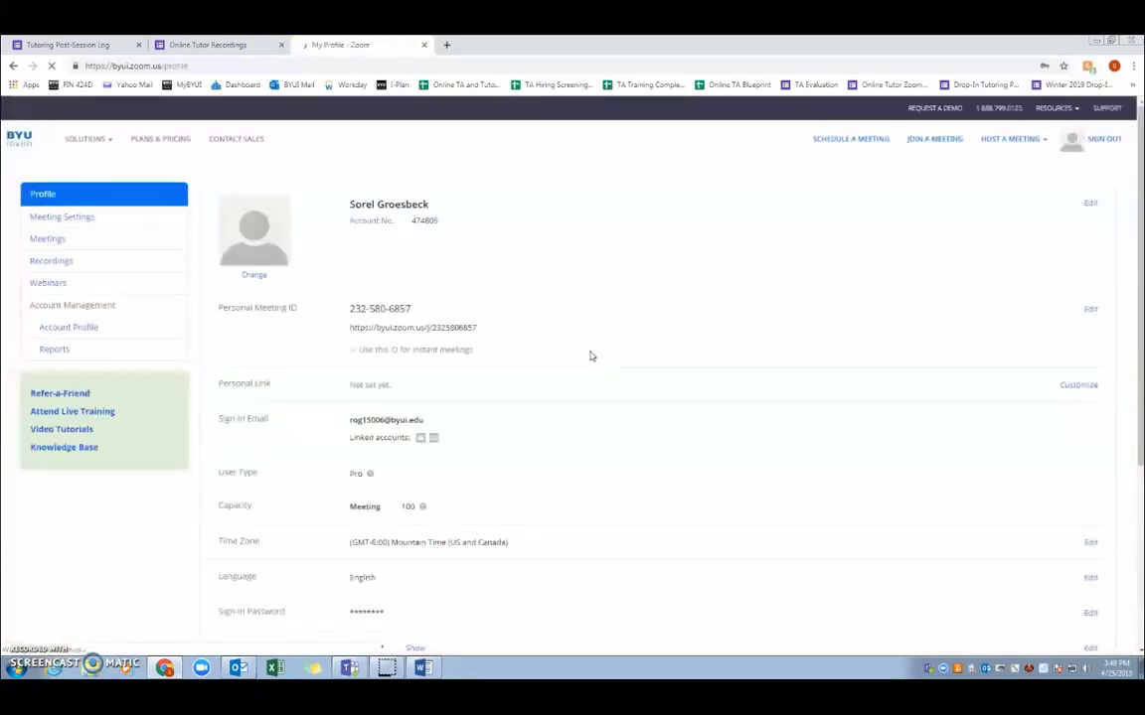
Highlight the personal meeting ID and its link on the profile, and open the list of cloud recordings.
drag(511, 329, 331, 321)
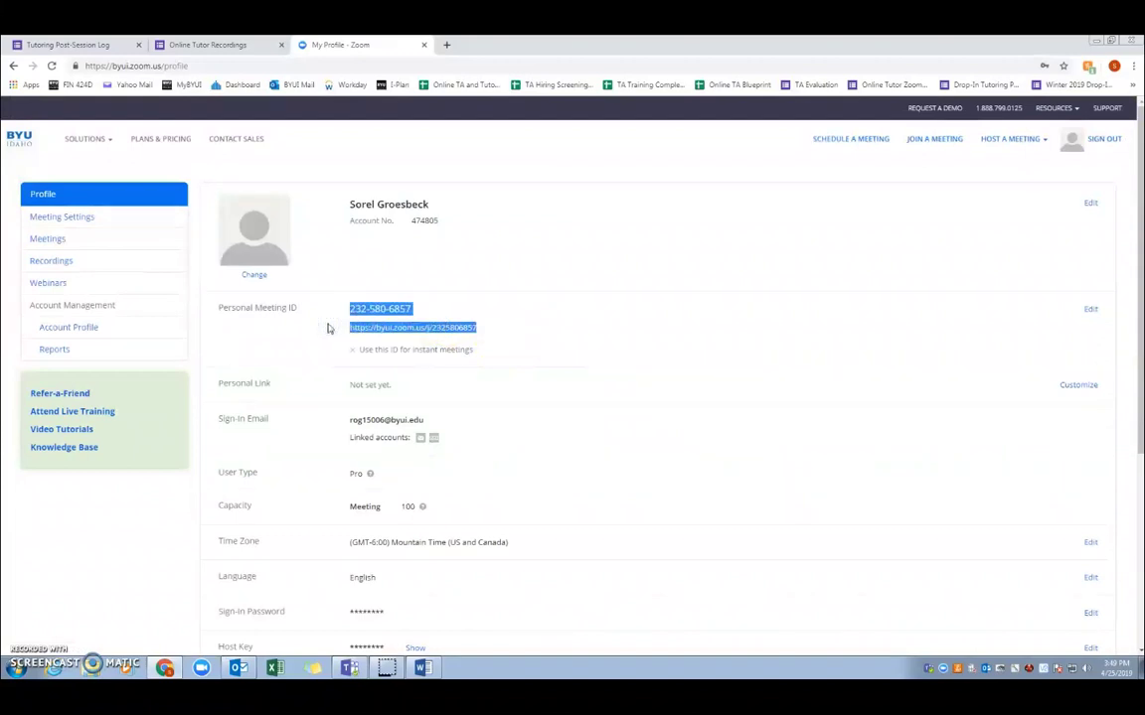
click(328, 328)
click(70, 265)
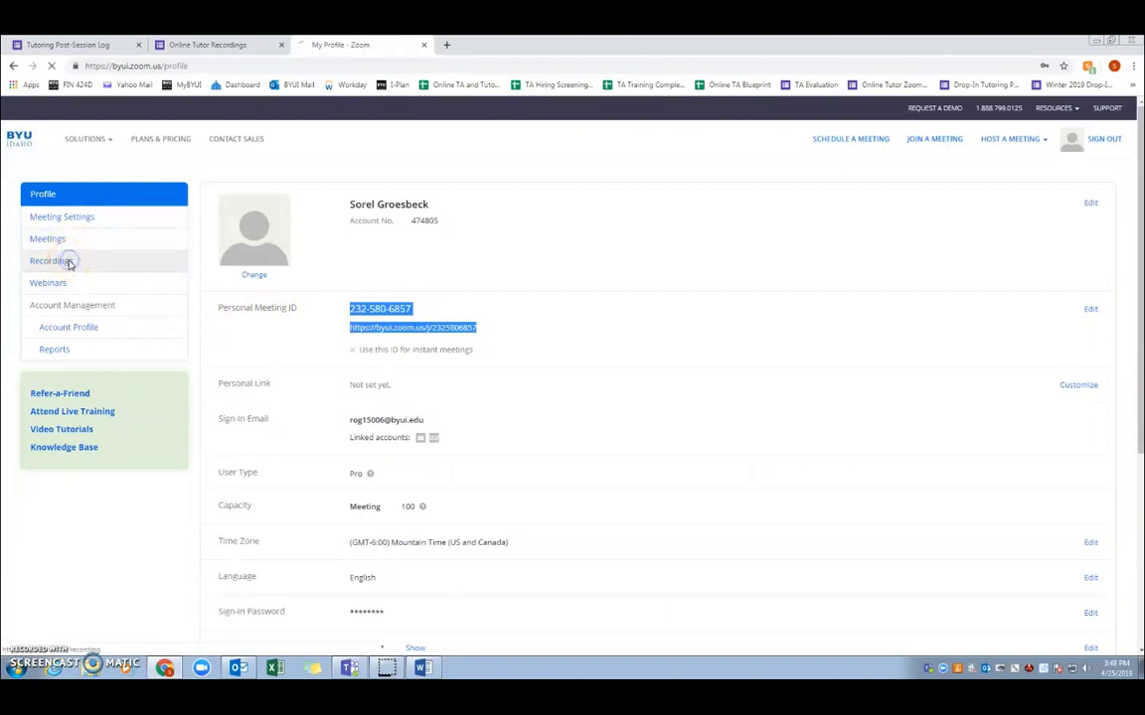
click(263, 195)
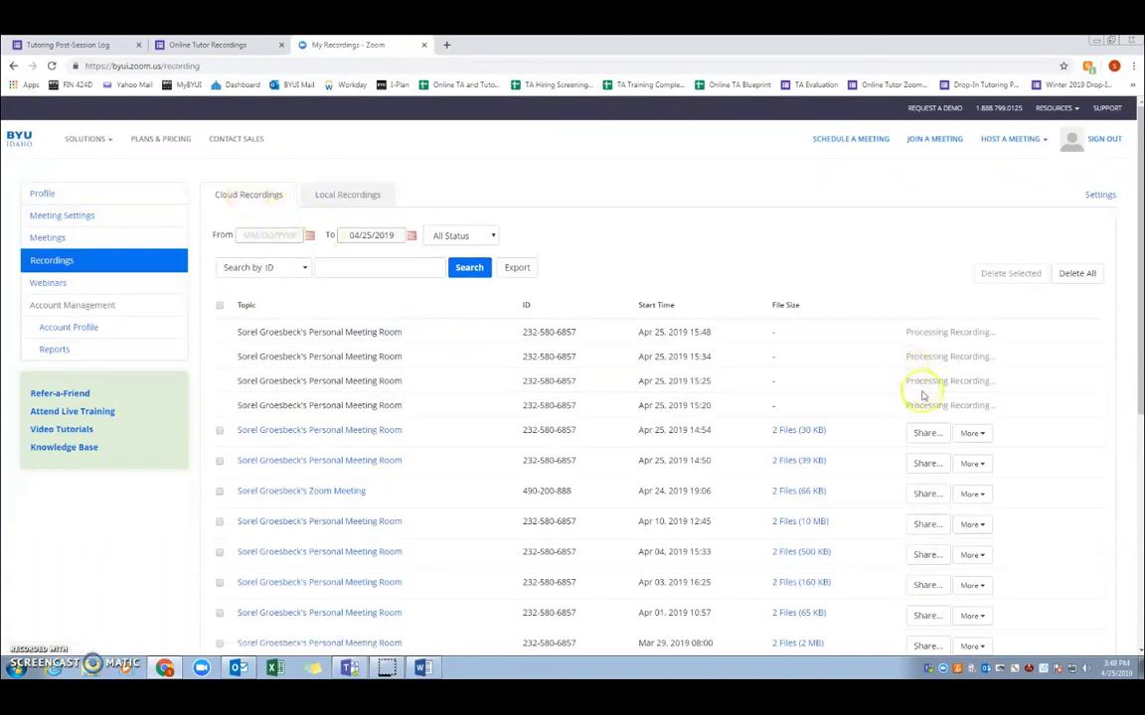
Turn off sharing for the Apr 25, 2019 14:54 cloud recording and close its share settings.
scroll(935, 452, down, 1)
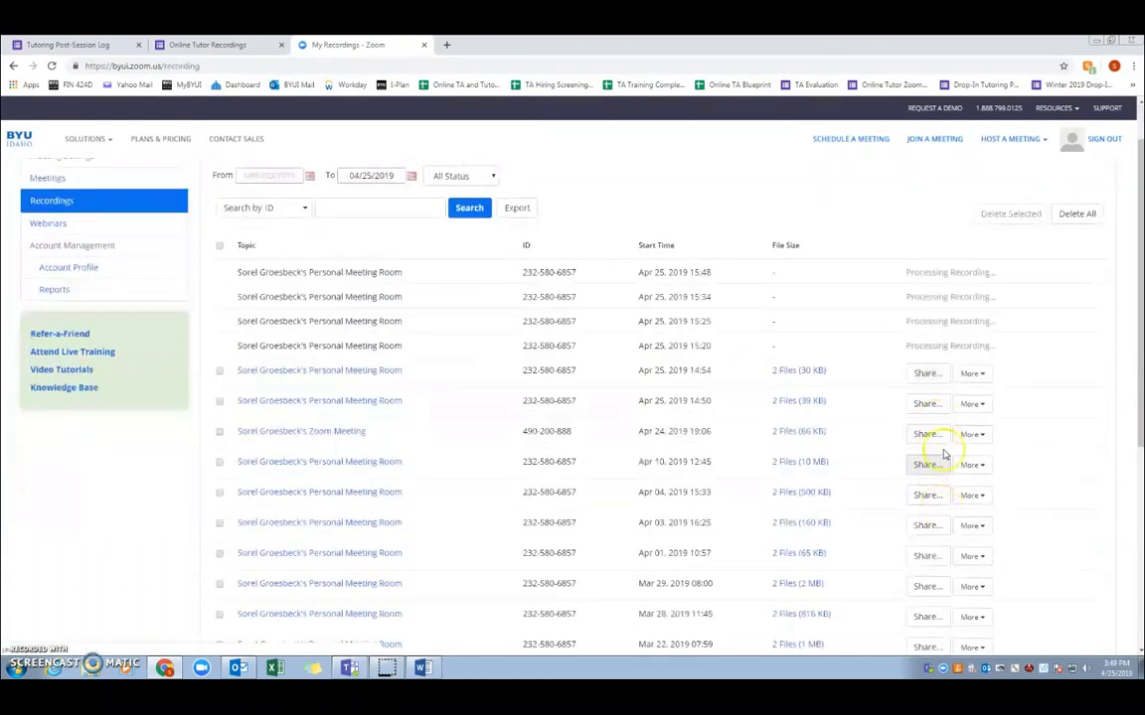
click(925, 375)
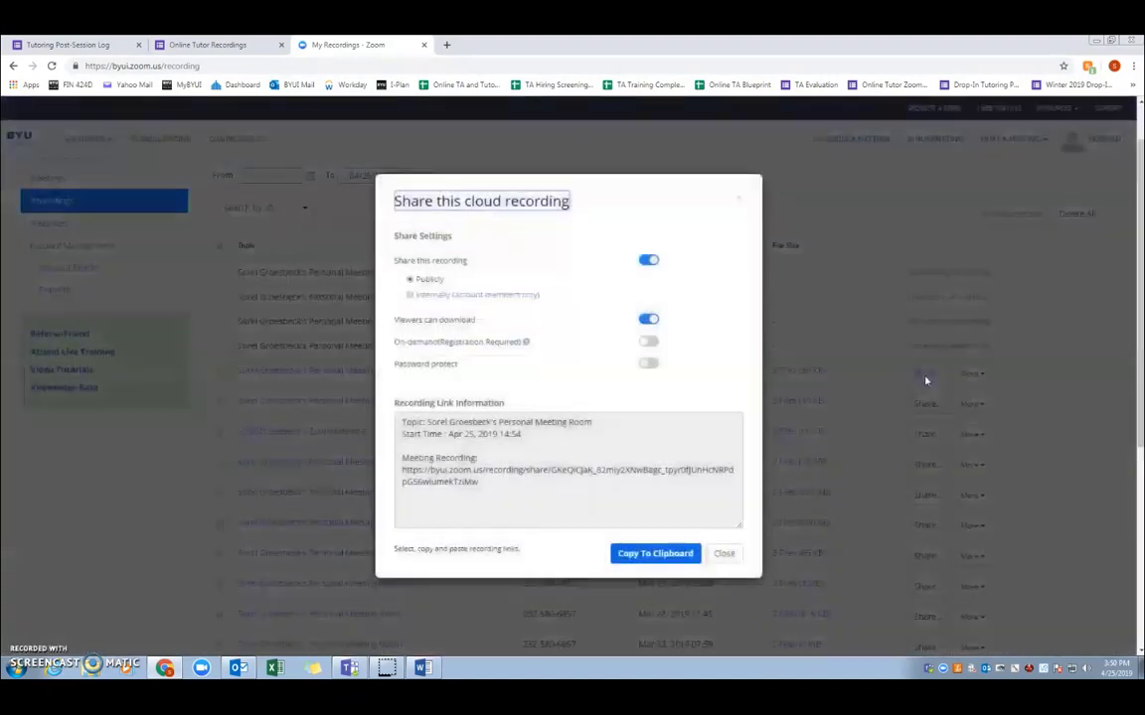
click(647, 260)
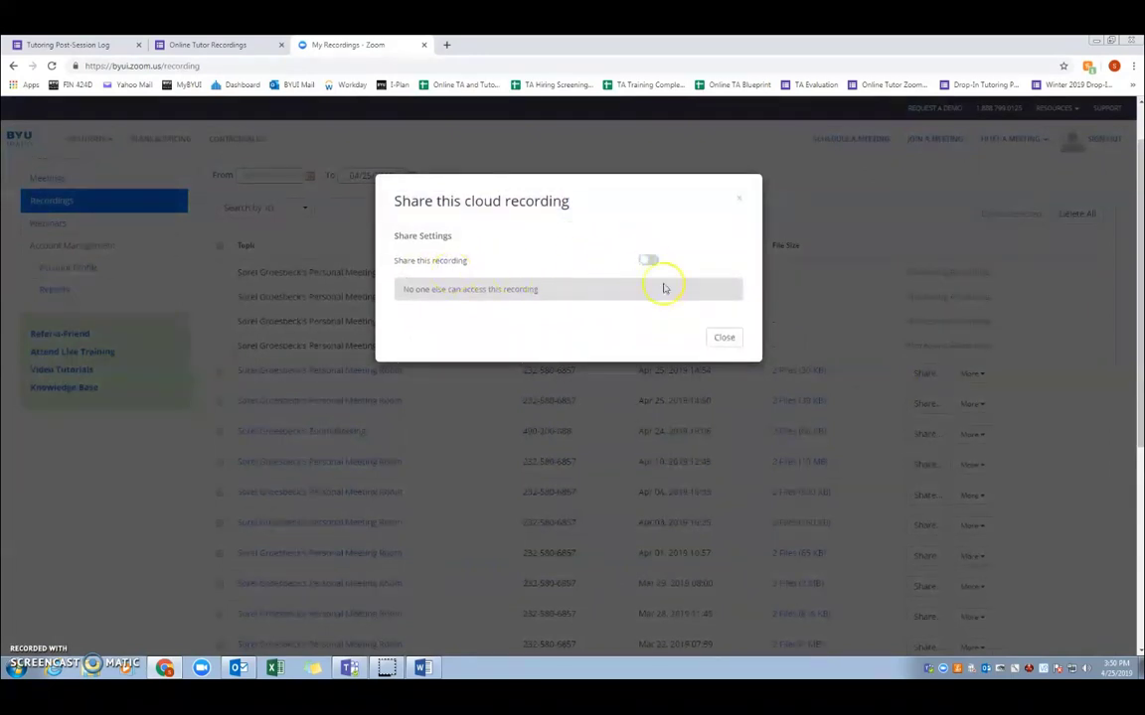
click(715, 335)
Copy the link information of the Apr 25, 2019 14:50 cloud recording to the clipboard and close its share settings.
click(929, 405)
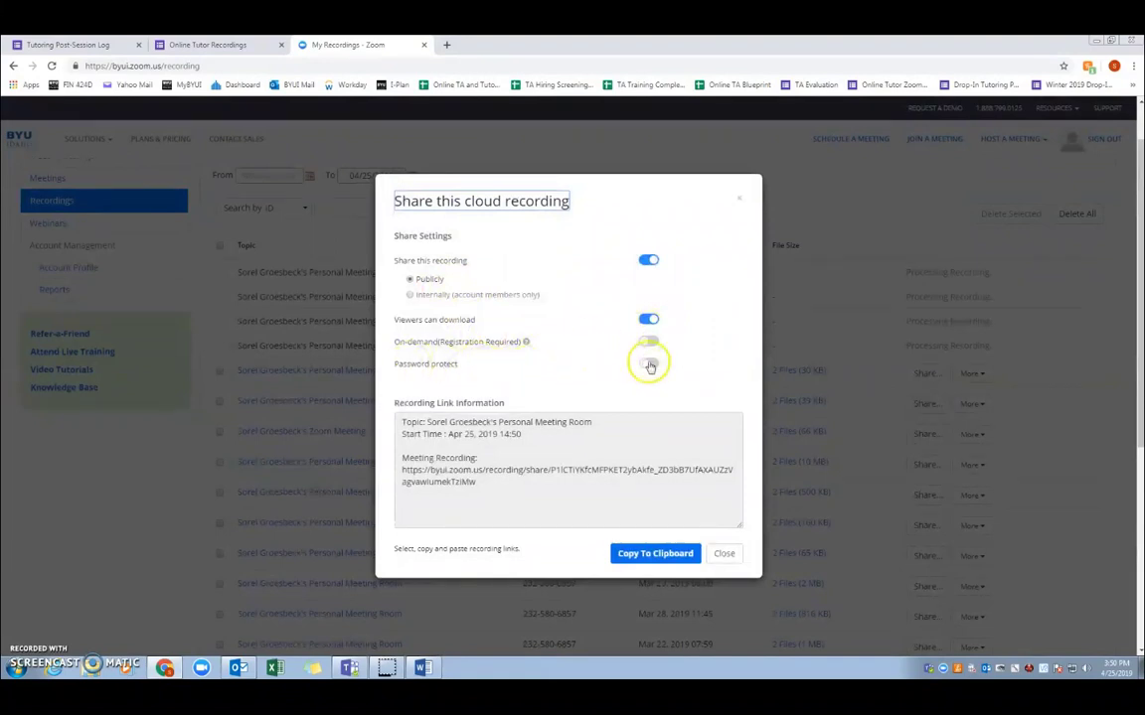
click(644, 554)
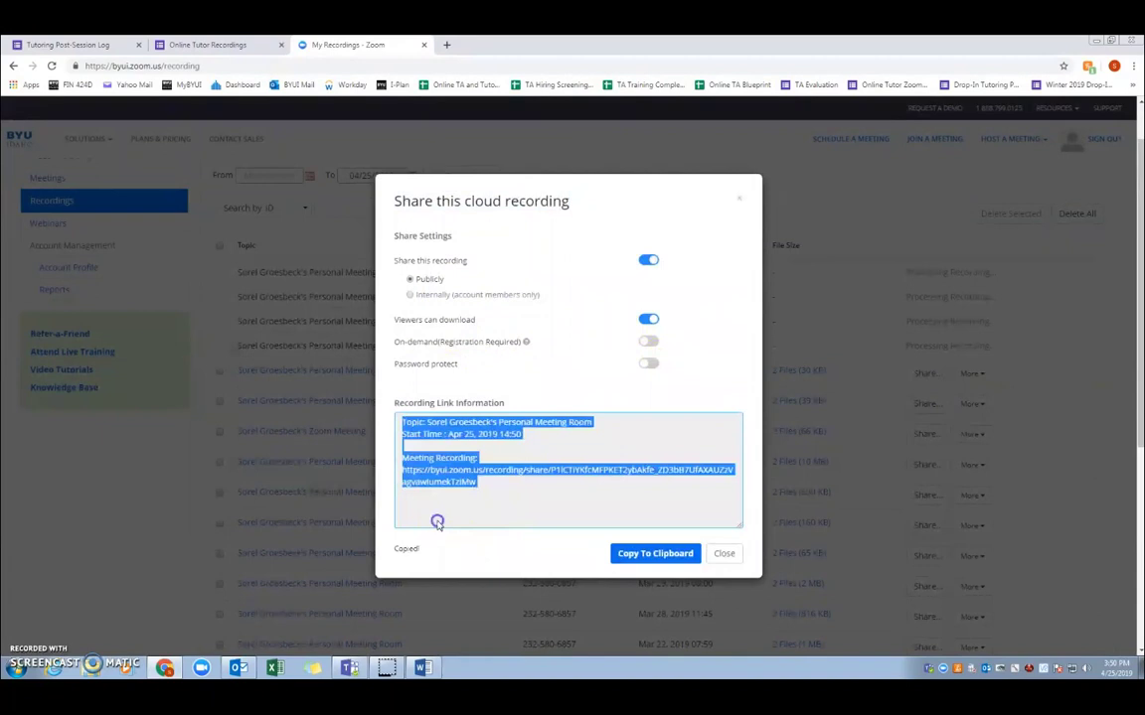
drag(437, 521, 385, 467)
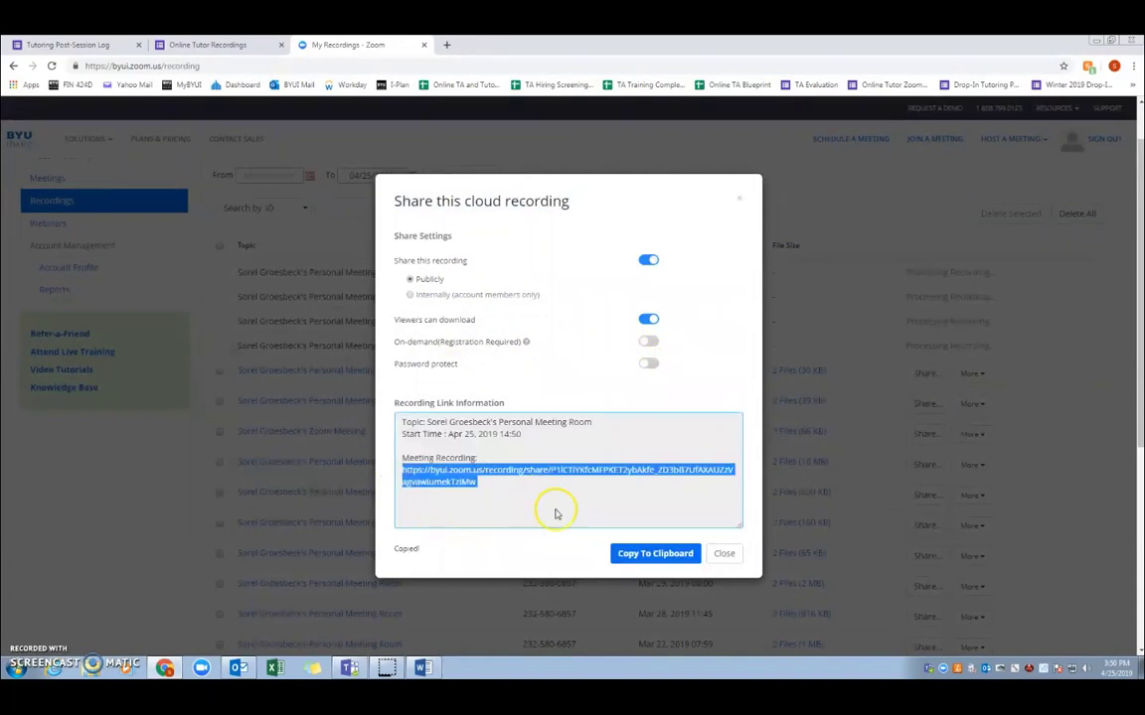
click(665, 546)
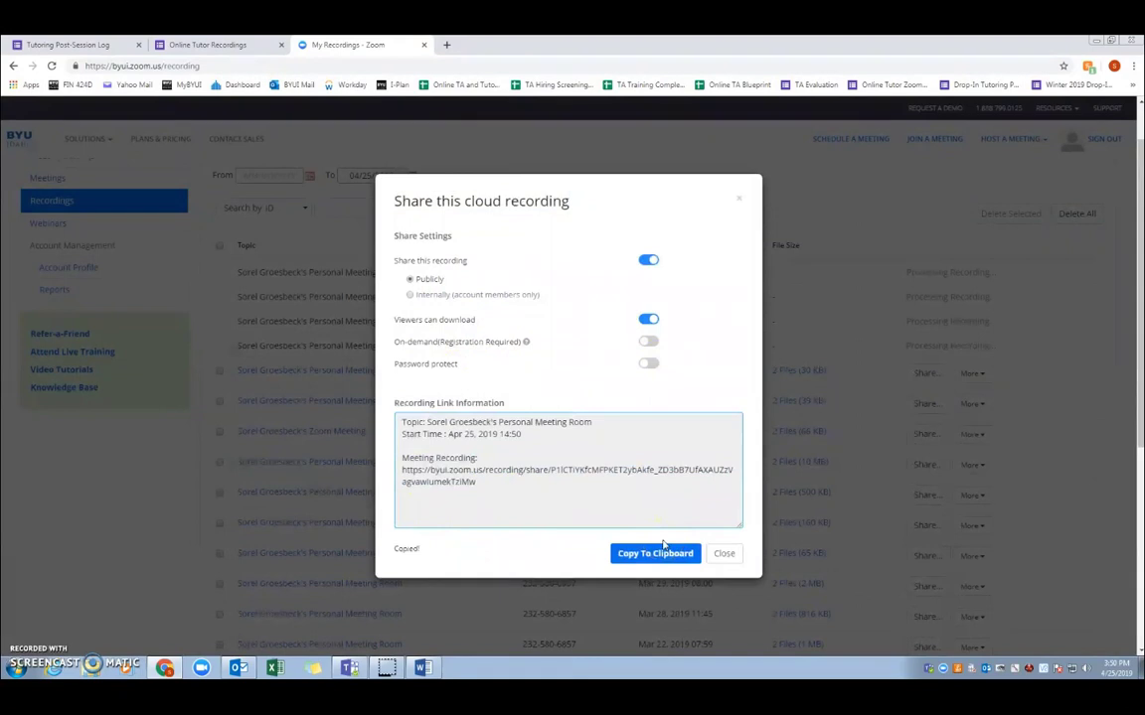
key(Escape)
Paste the copied recording information into the Zoom cloud recording answer of the Online Tutor Recordings form.
click(198, 47)
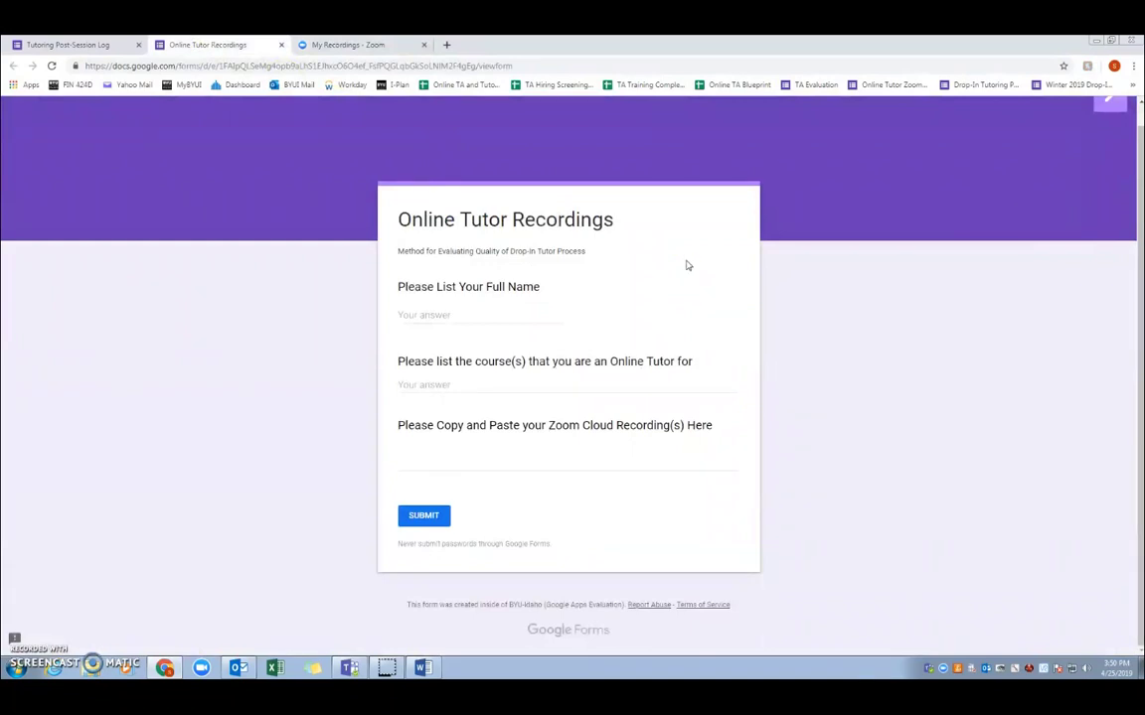
click(412, 313)
click(437, 383)
click(424, 462)
right_click(424, 460)
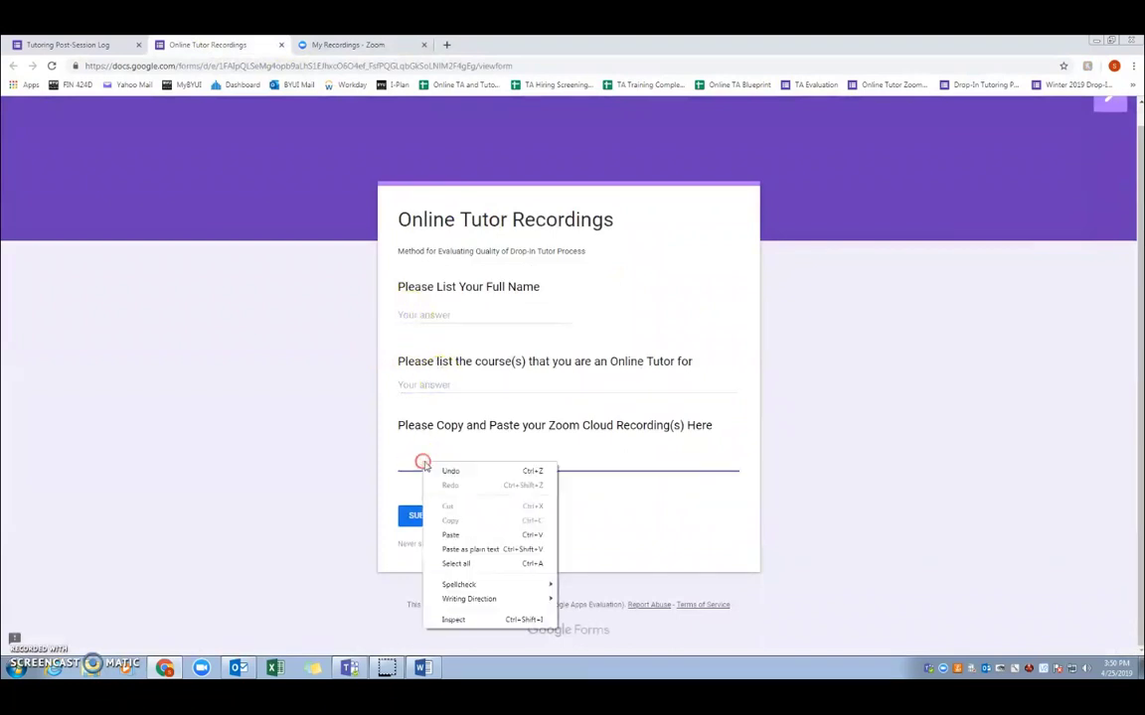
click(467, 531)
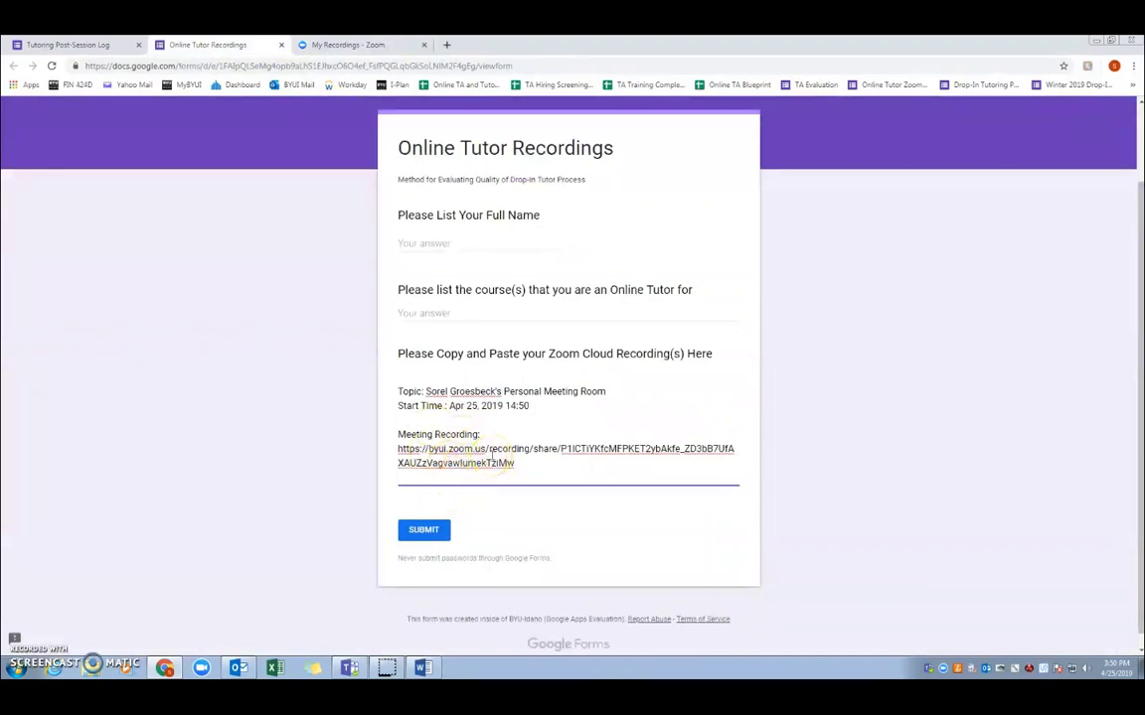
scroll(488, 460, down, 1)
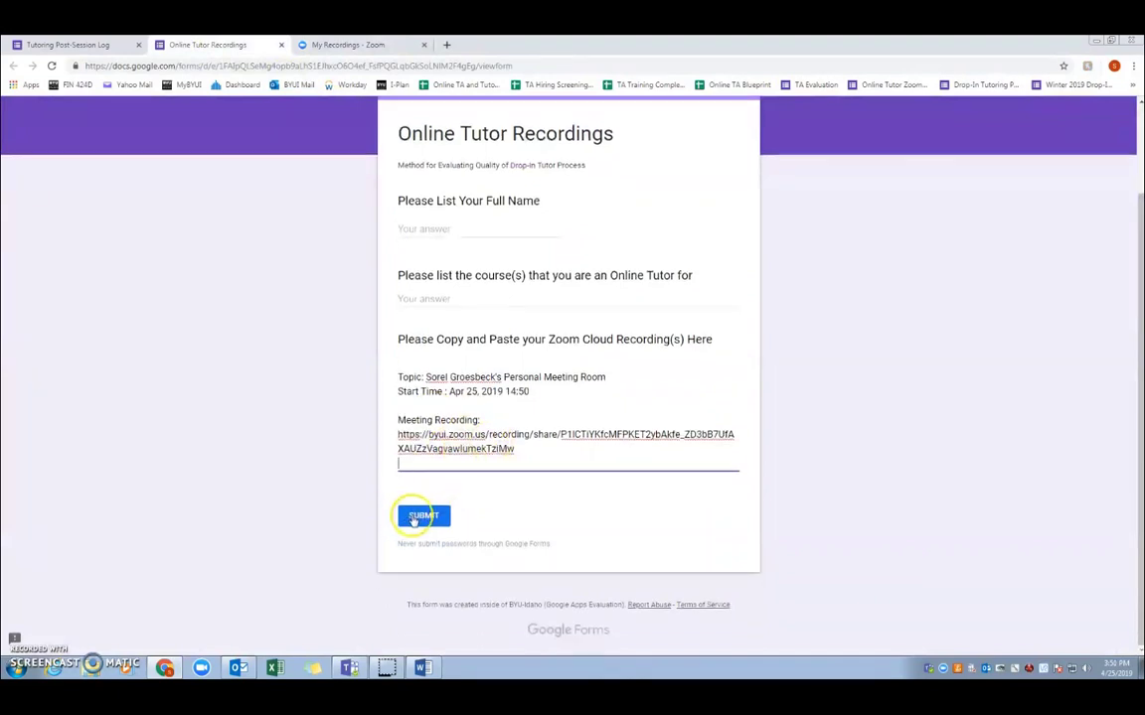